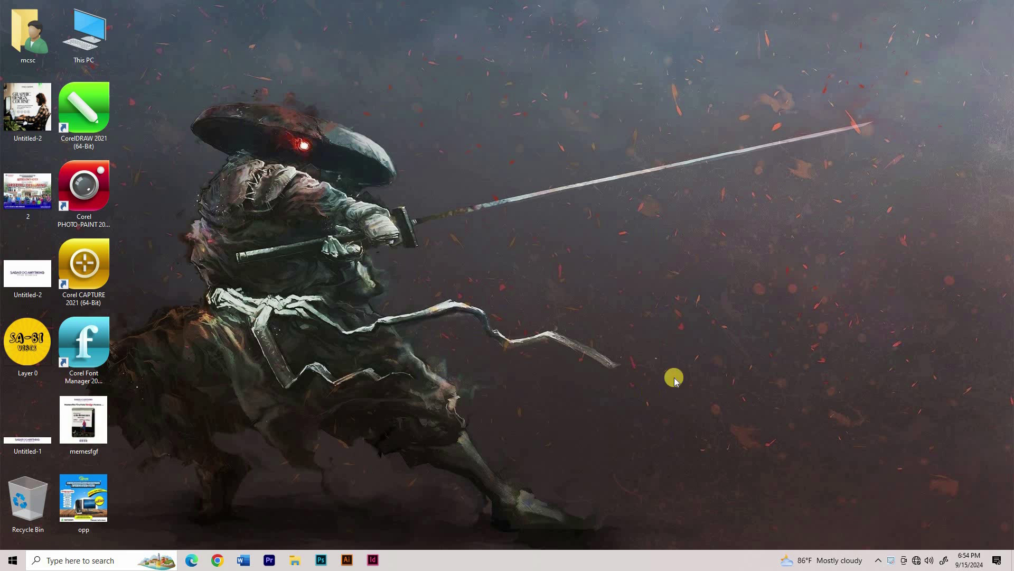
# Step: Open the Control Panel full screen and show the list of installed programs that can be uninstalled
pyautogui.click(89, 561)
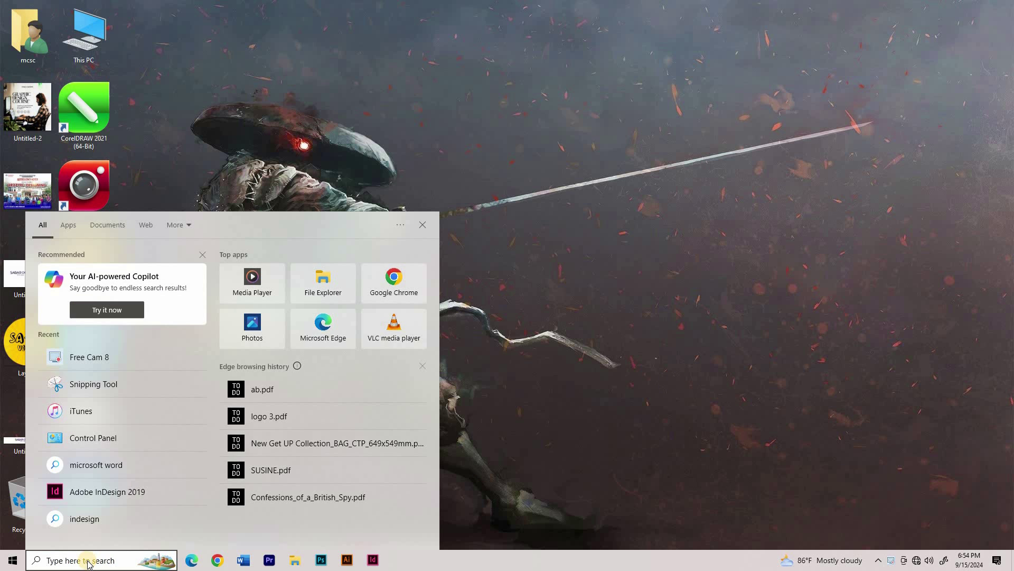
pyautogui.write('control')
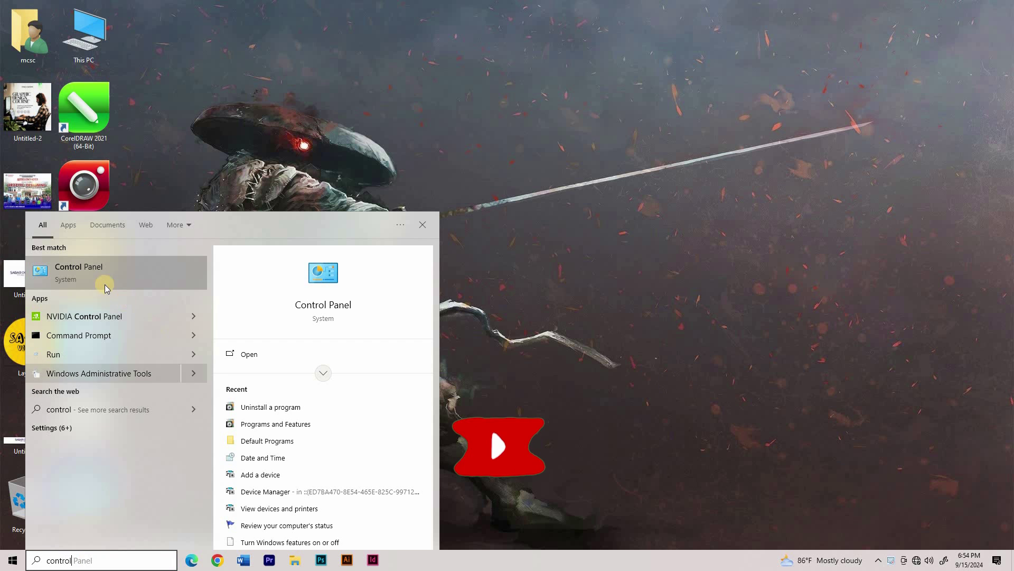
pyautogui.click(126, 272)
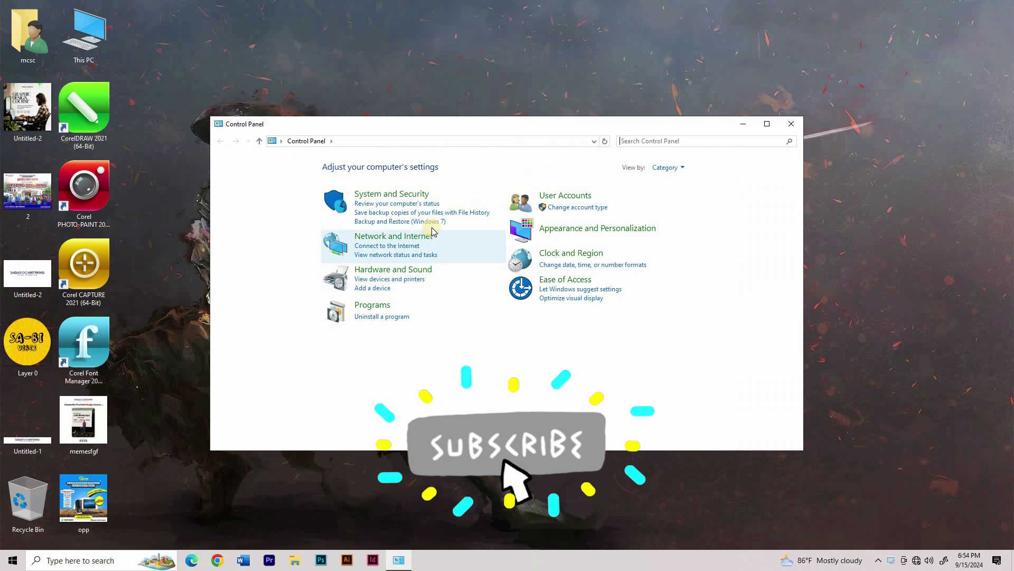
pyautogui.click(767, 124)
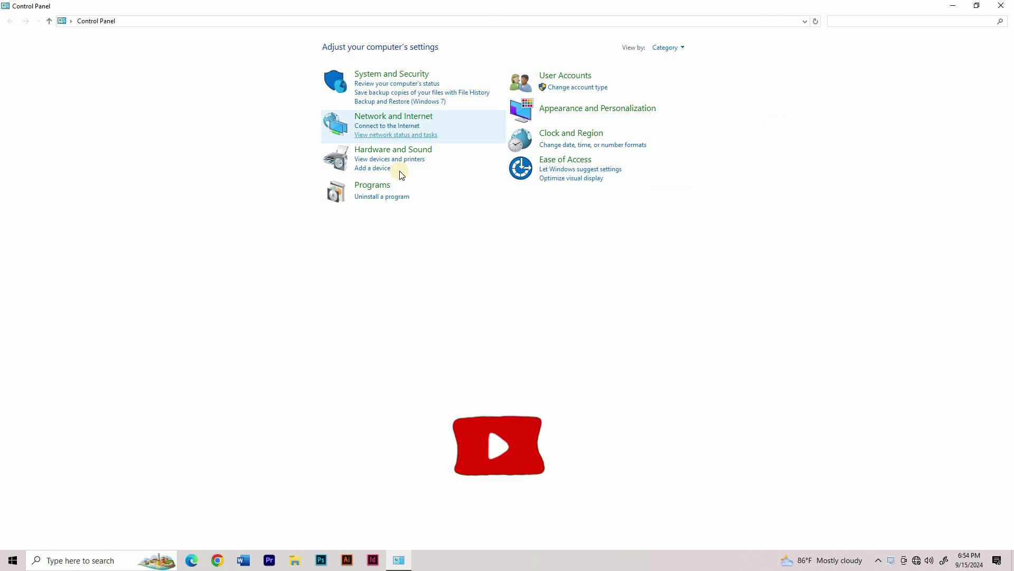
pyautogui.click(383, 197)
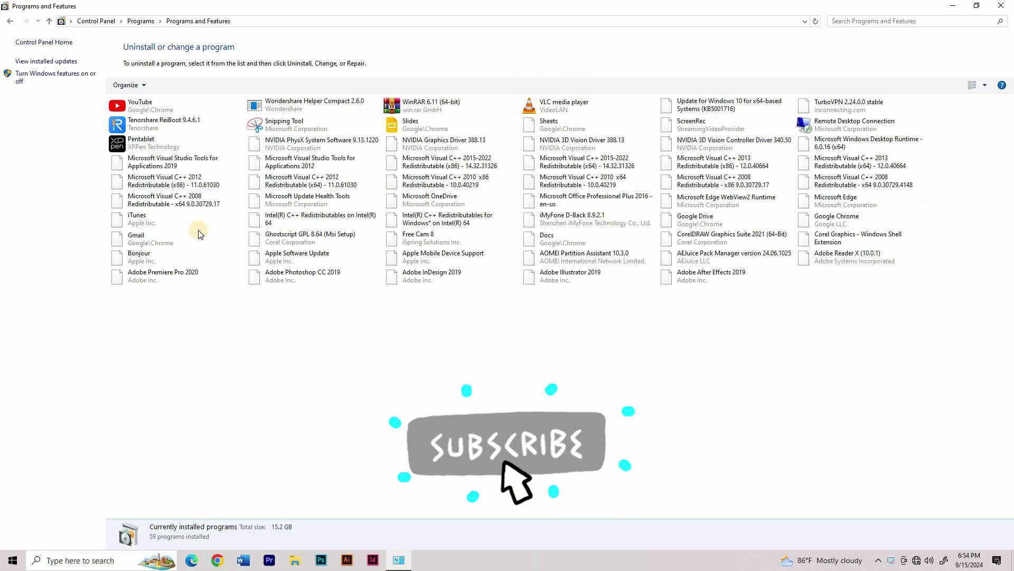
# Step: Uninstall Adobe Illustrator 2019 and choose to remove its preferences
pyautogui.rightClick(579, 282)
pyautogui.click(613, 287)
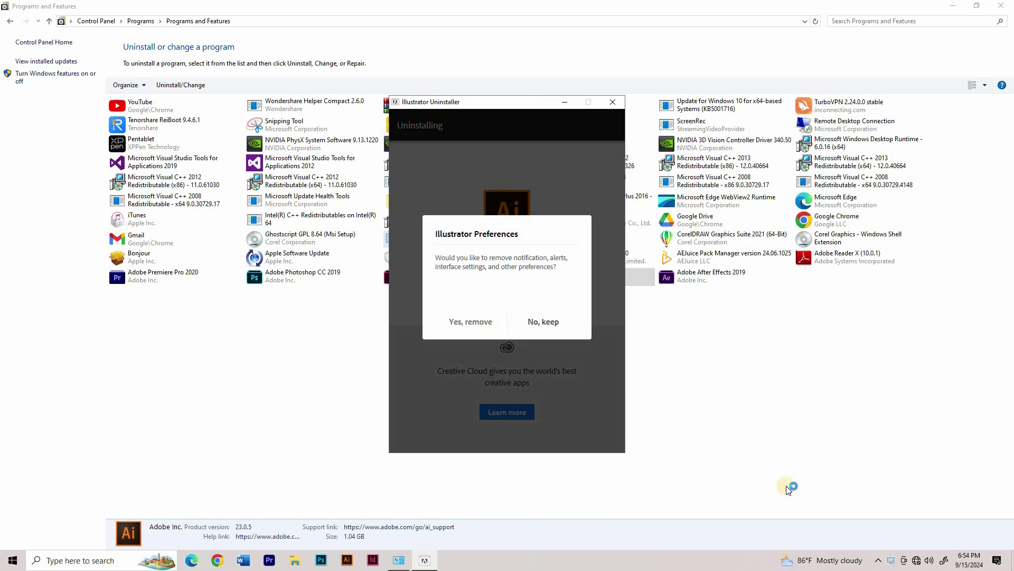
pyautogui.click(477, 324)
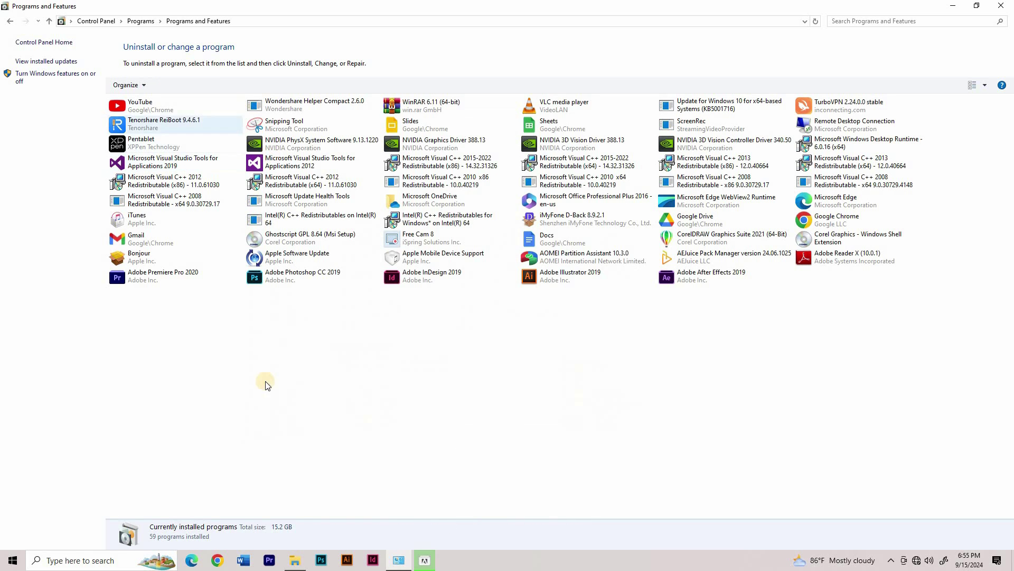
# Step: Switch to File Explorer, open the Adobe_Illustrator_2021_v25.4.1.498x64_Multilingual folder, and close the Illustrator uninstaller
pyautogui.click(294, 556)
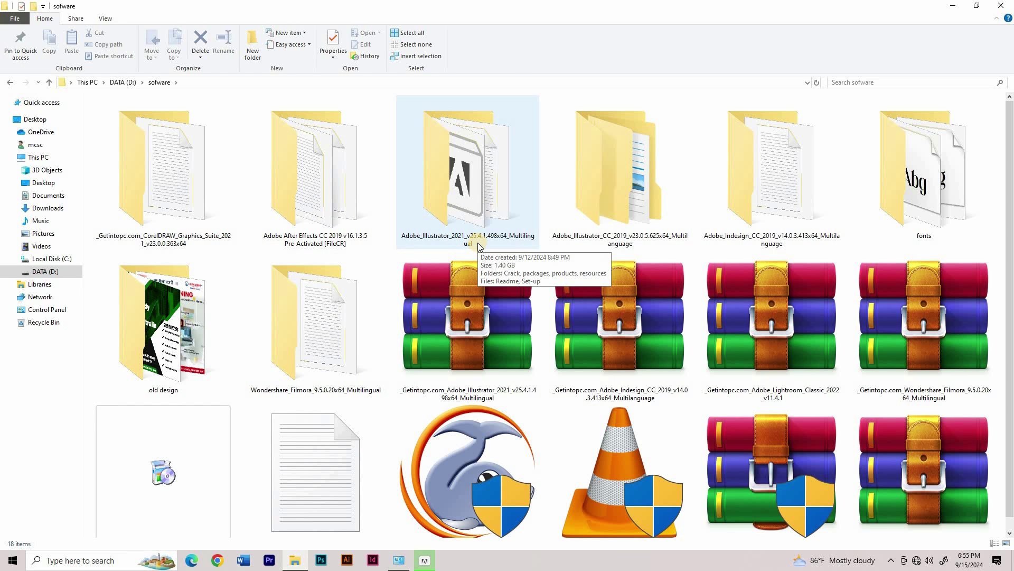
pyautogui.doubleClick(464, 203)
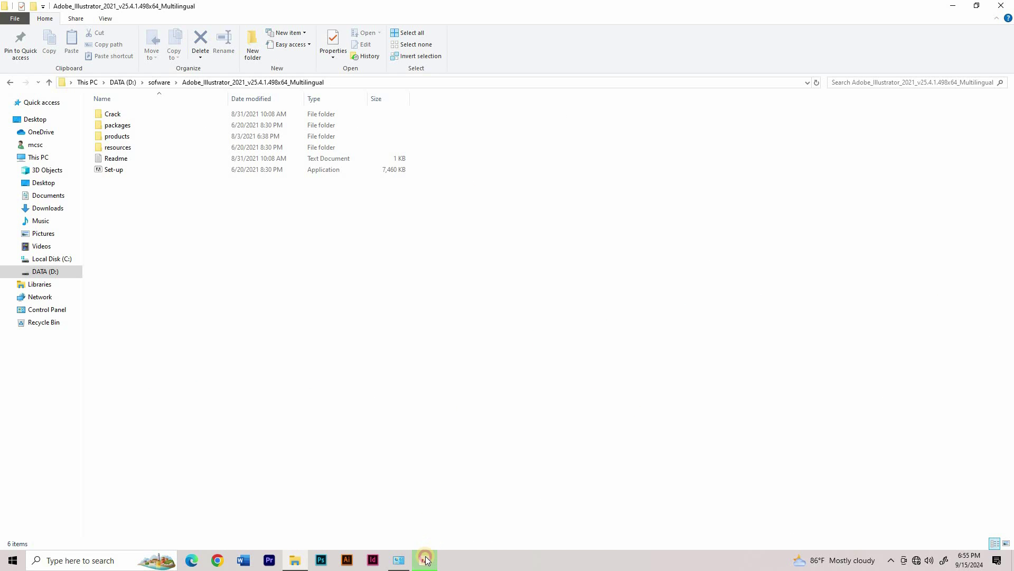
pyautogui.click(425, 560)
pyautogui.click(508, 321)
# Step: Run Set-up and install Adobe Illustrator 25.4.1 in English (North America) at the default location, closing the installer when done
pyautogui.click(156, 173)
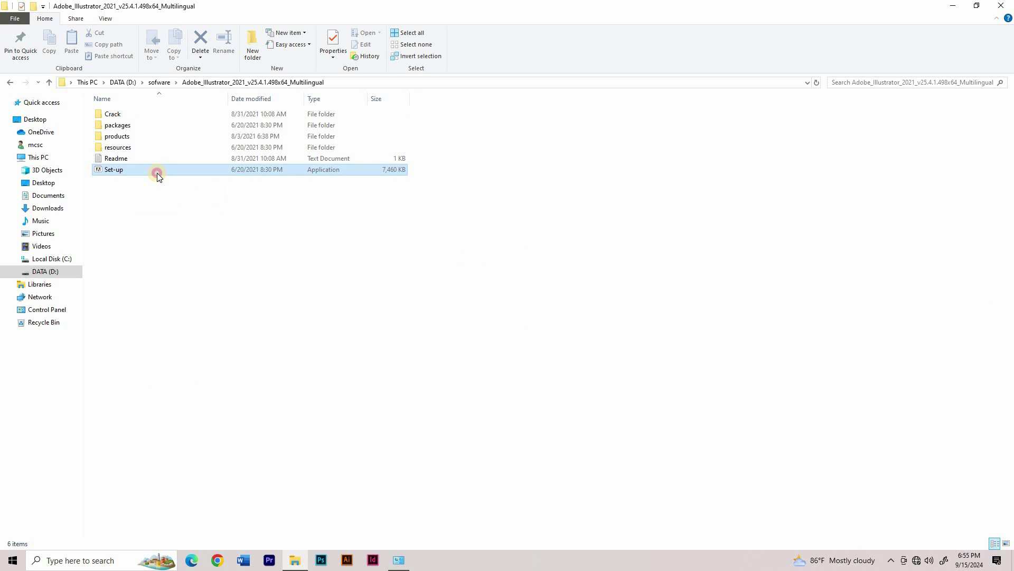
pyautogui.doubleClick(157, 173)
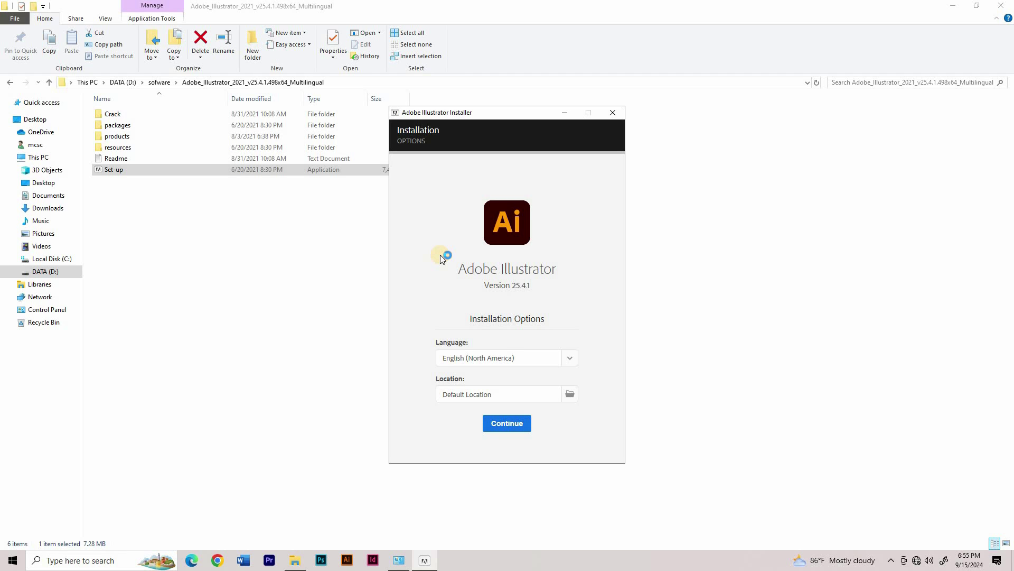
pyautogui.click(508, 428)
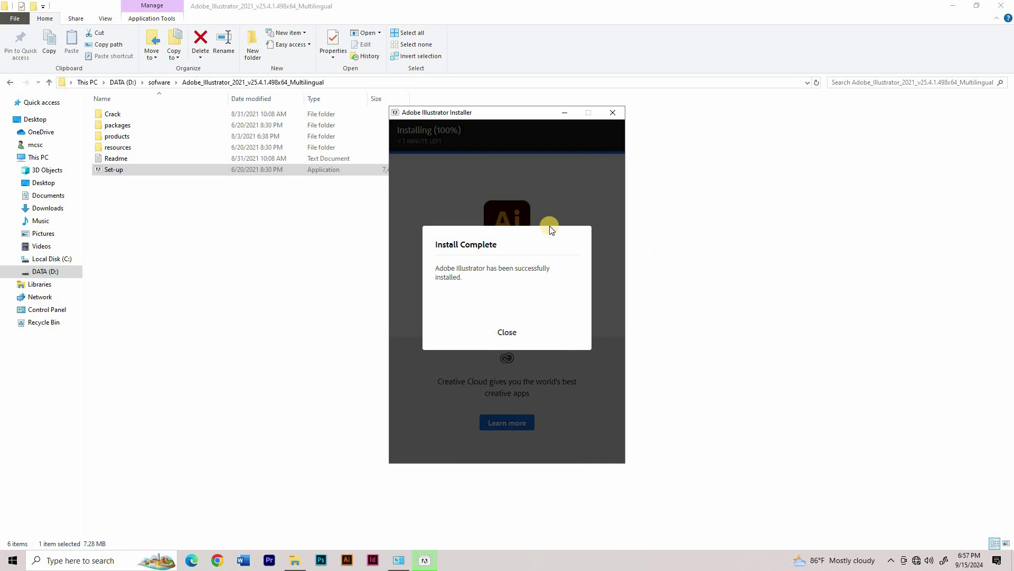
pyautogui.click(510, 324)
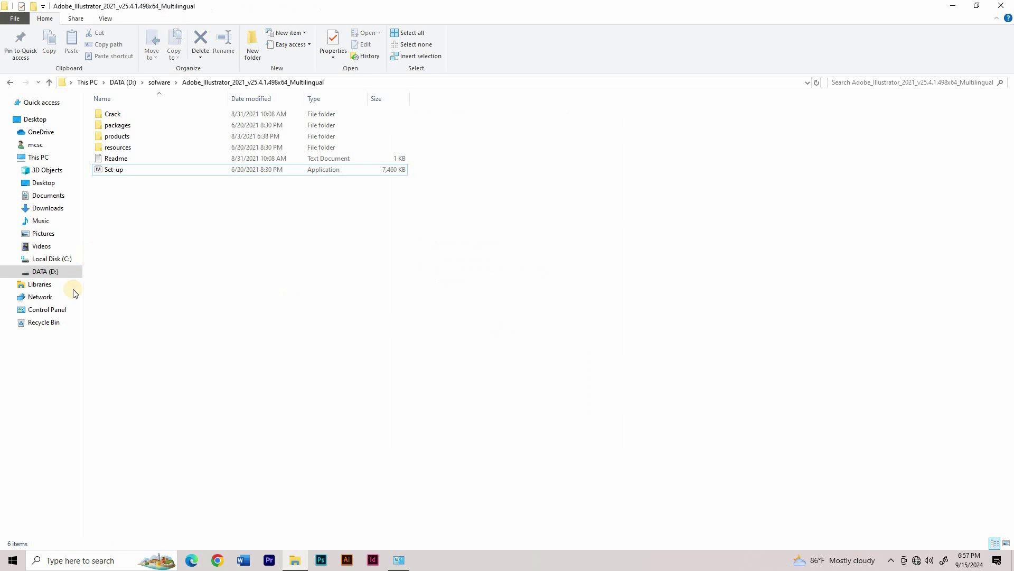
# Step: Launch Adobe Illustrator 2021 and minimize the open File Explorer and Programs and Features windows
pyautogui.click(193, 318)
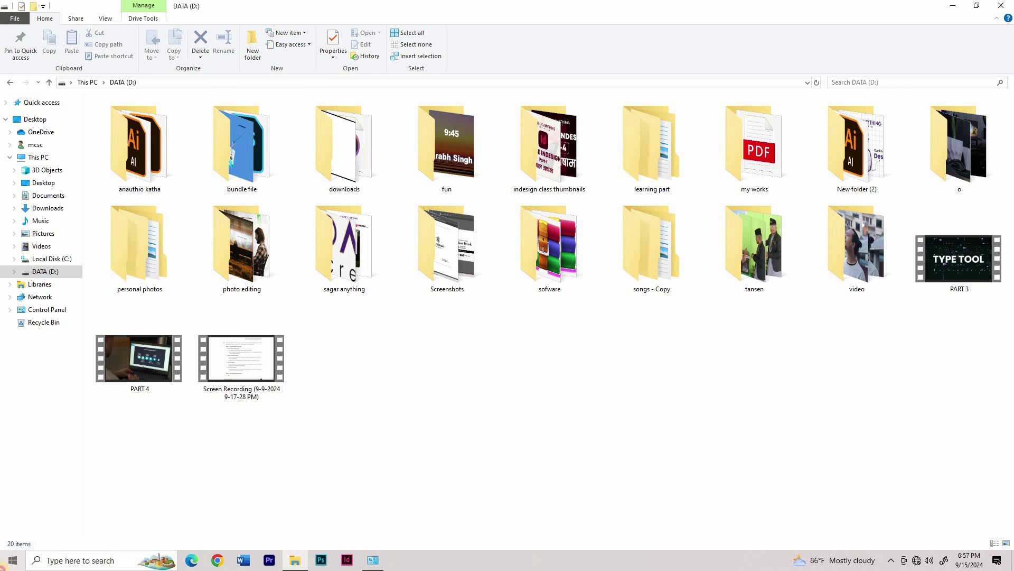
pyautogui.click(12, 560)
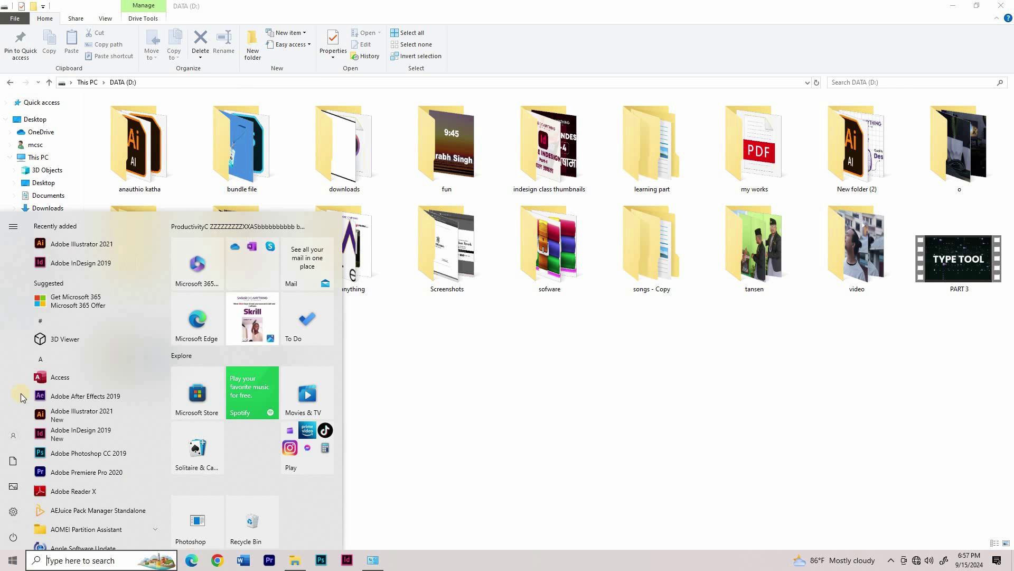
pyautogui.click(110, 246)
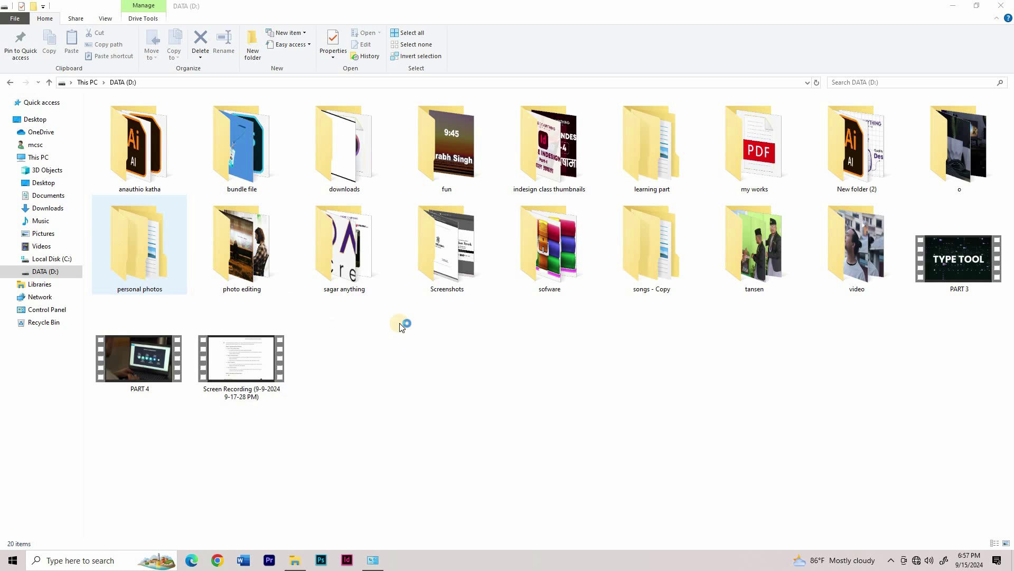
pyautogui.click(953, 7)
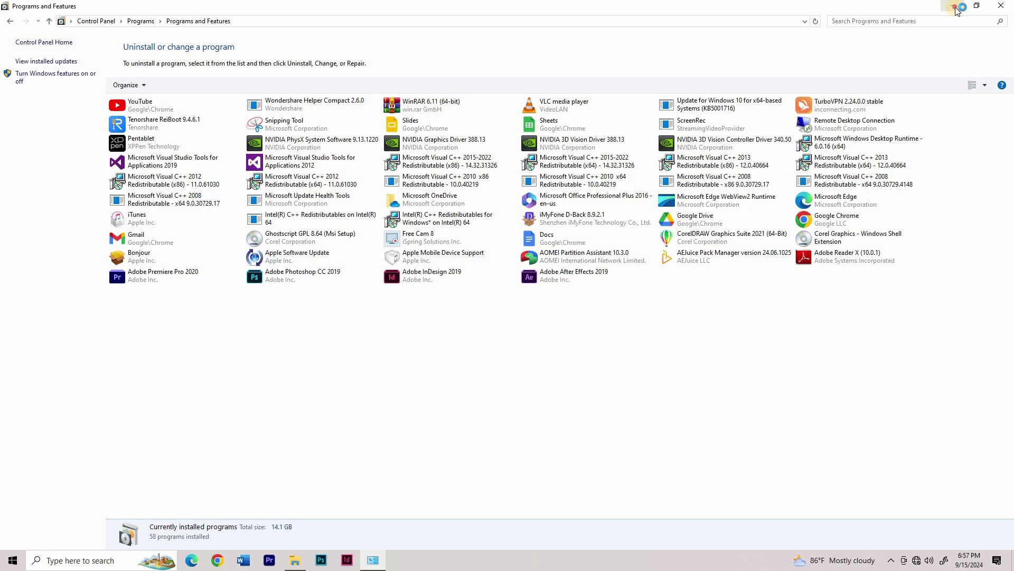
pyautogui.click(952, 6)
pyautogui.rightClick(511, 121)
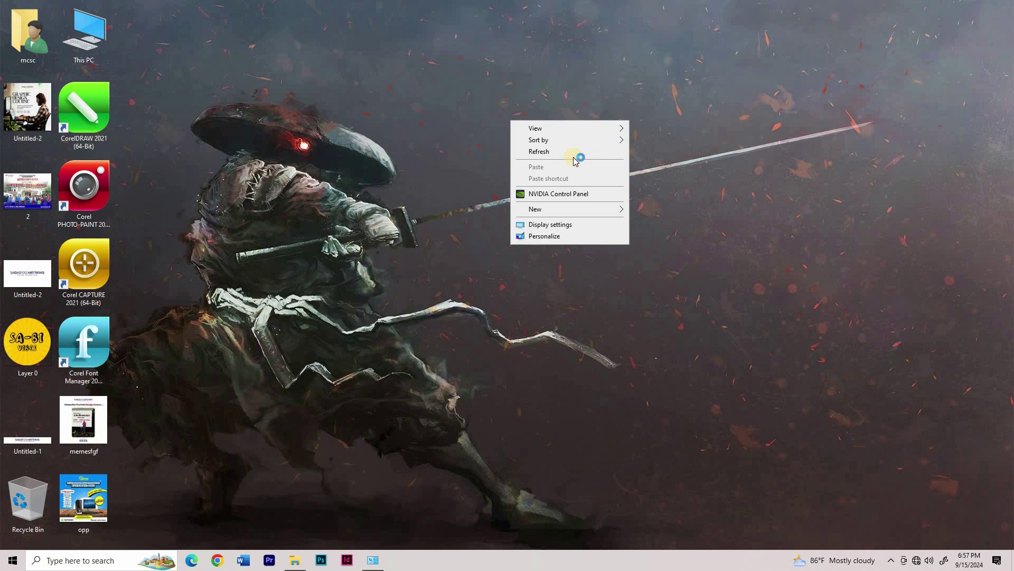
pyautogui.click(547, 152)
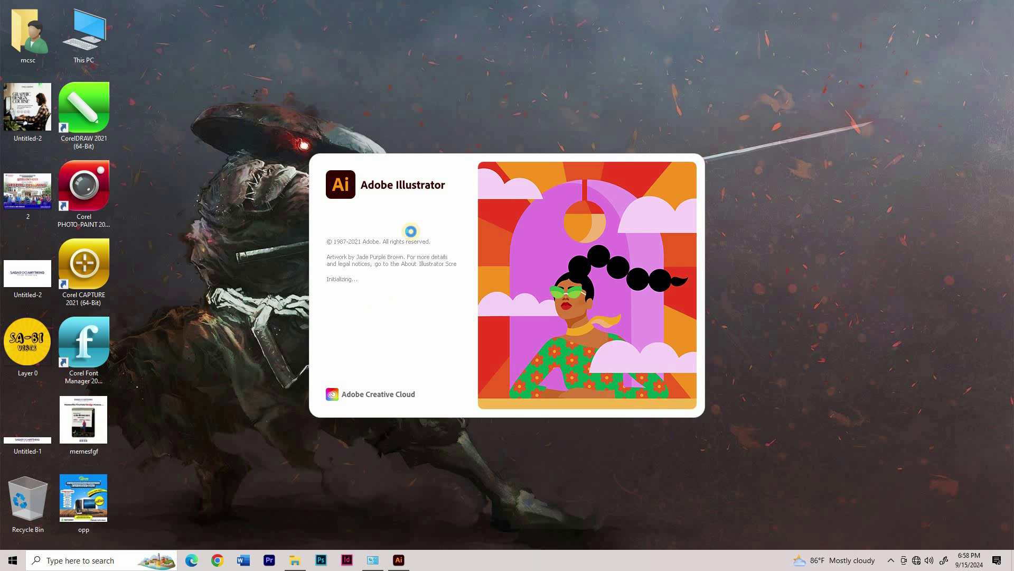
pyautogui.rightClick(782, 170)
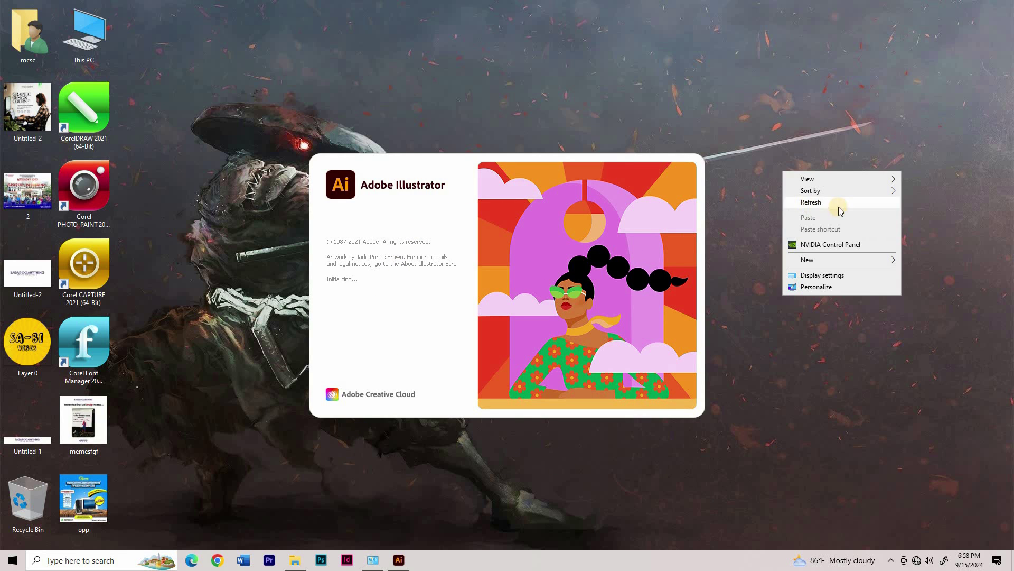
pyautogui.click(835, 205)
pyautogui.rightClick(769, 181)
pyautogui.click(811, 208)
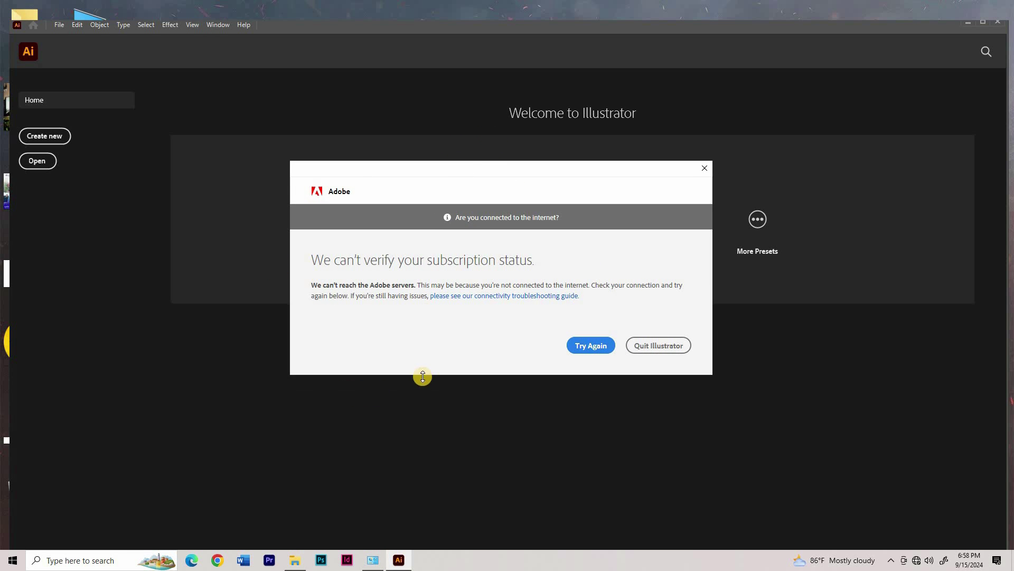
# Step: Dismiss Illustrator's subscription dialog and copy the Illustrator application from the Crack folder inside sofware\Adobe_Illustrator_2021_v25.4.1.498x64_Multilingual
pyautogui.click(705, 168)
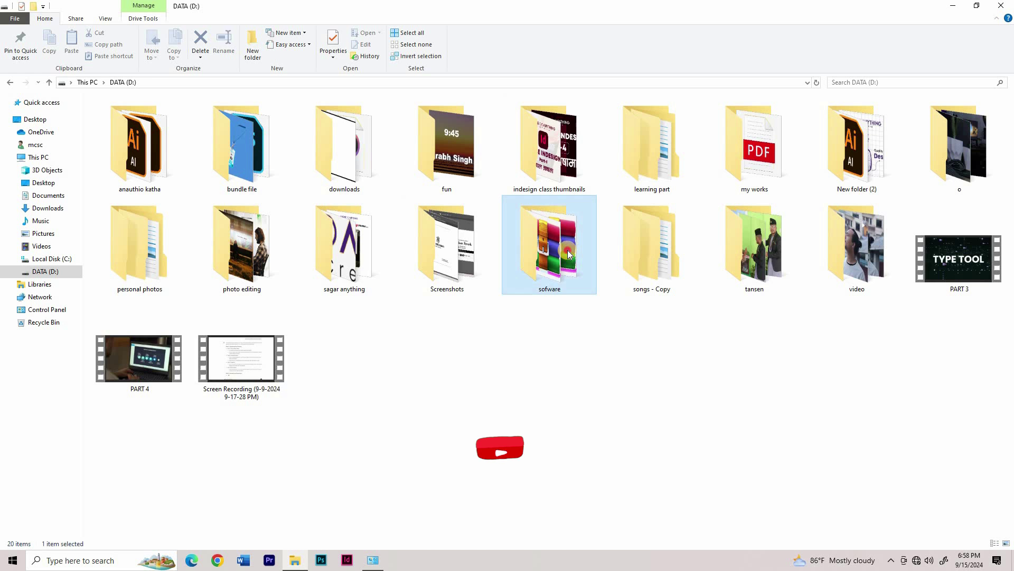
pyautogui.doubleClick(515, 228)
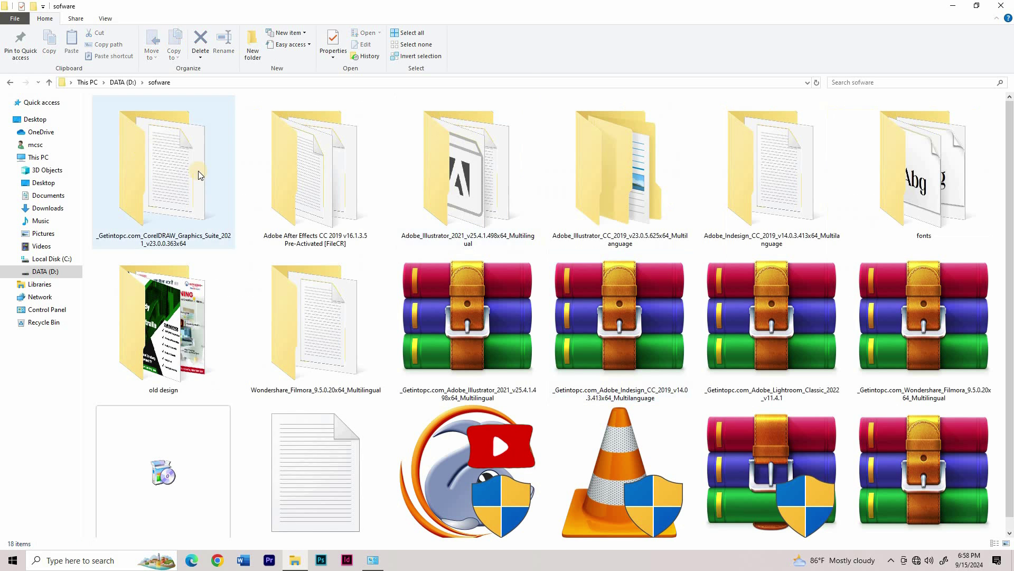
pyautogui.doubleClick(478, 195)
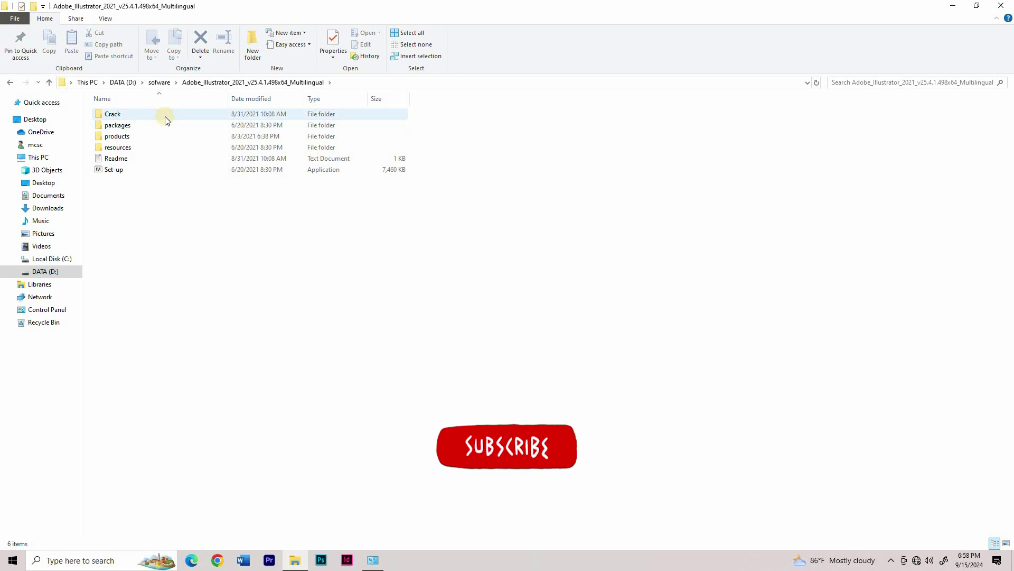
pyautogui.doubleClick(134, 114)
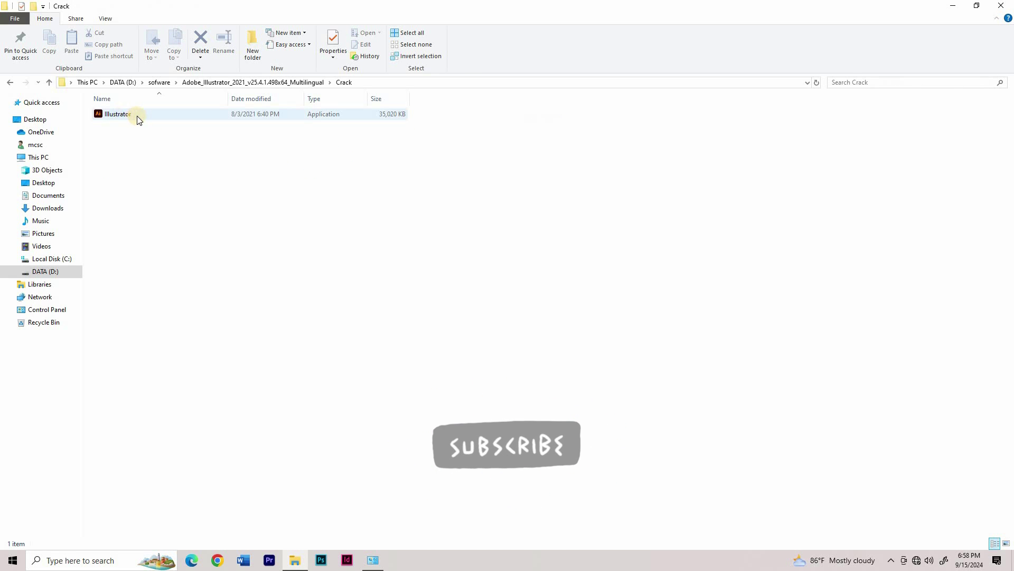
pyautogui.click(137, 115)
pyautogui.rightClick(137, 115)
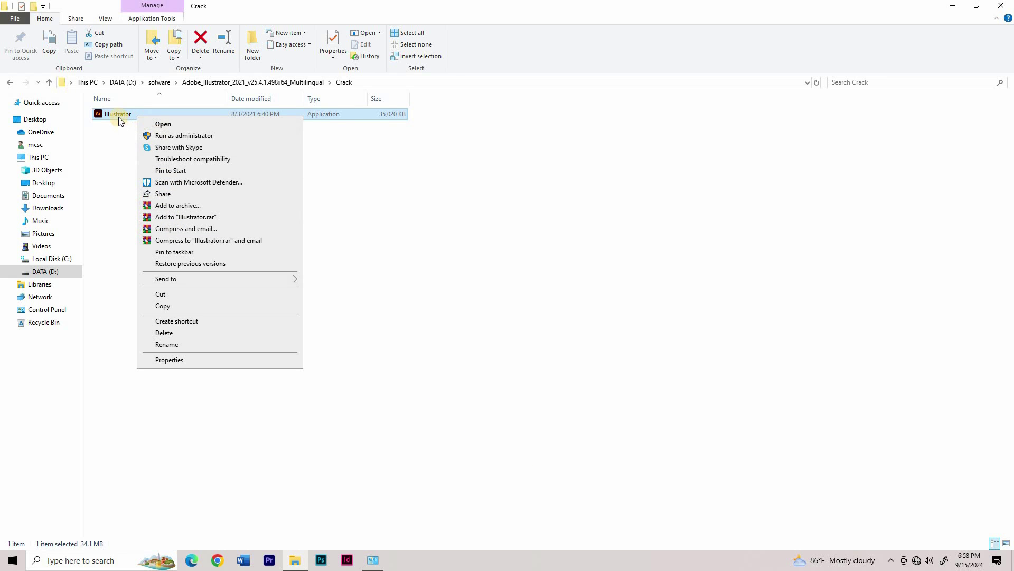
pyautogui.click(174, 306)
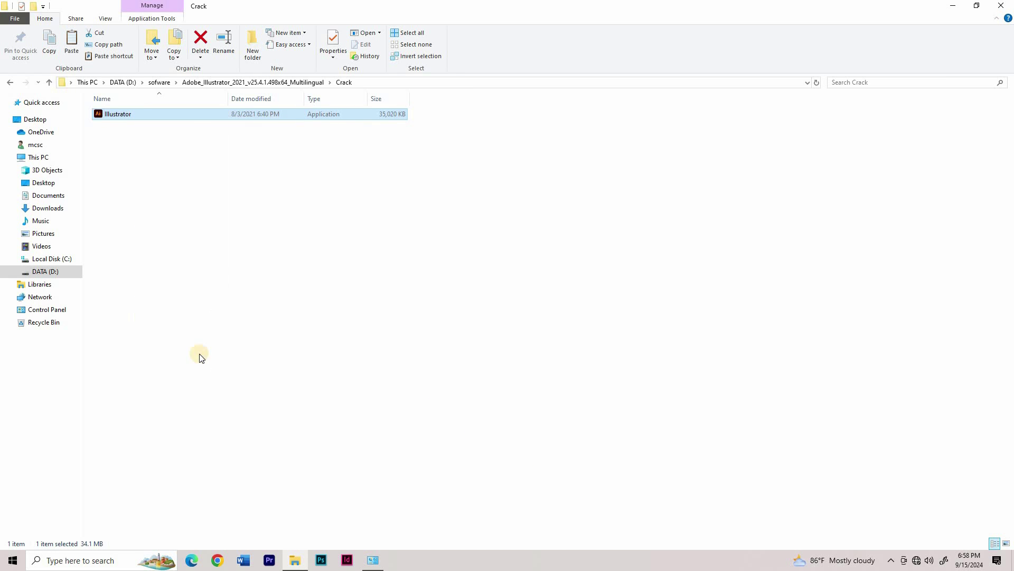
pyautogui.click(243, 283)
# Step: Open the file location of the Adobe Illustrator 2021 shortcut, and from it the program's installation folder
pyautogui.click(11, 562)
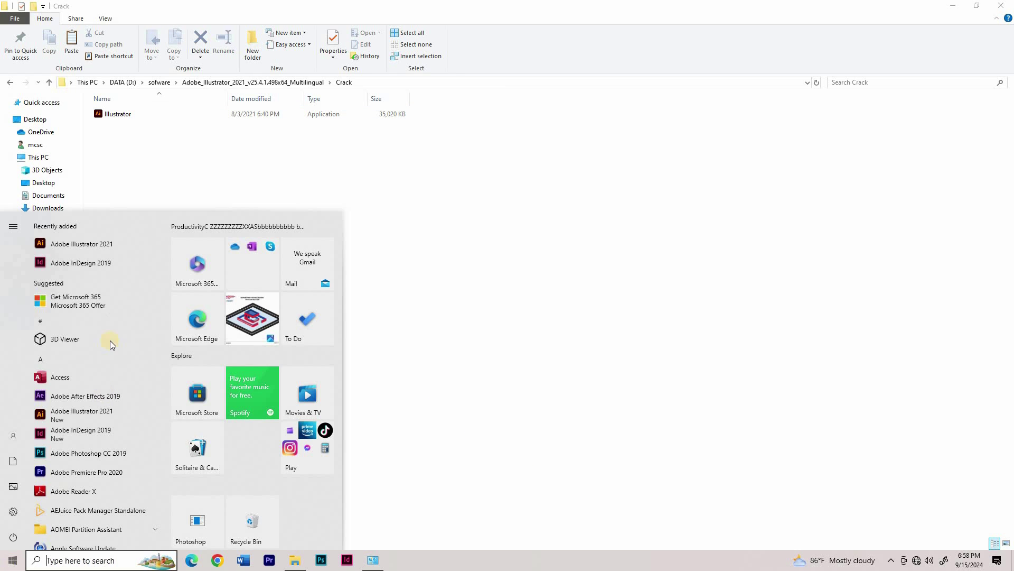
pyautogui.rightClick(110, 247)
pyautogui.click(185, 277)
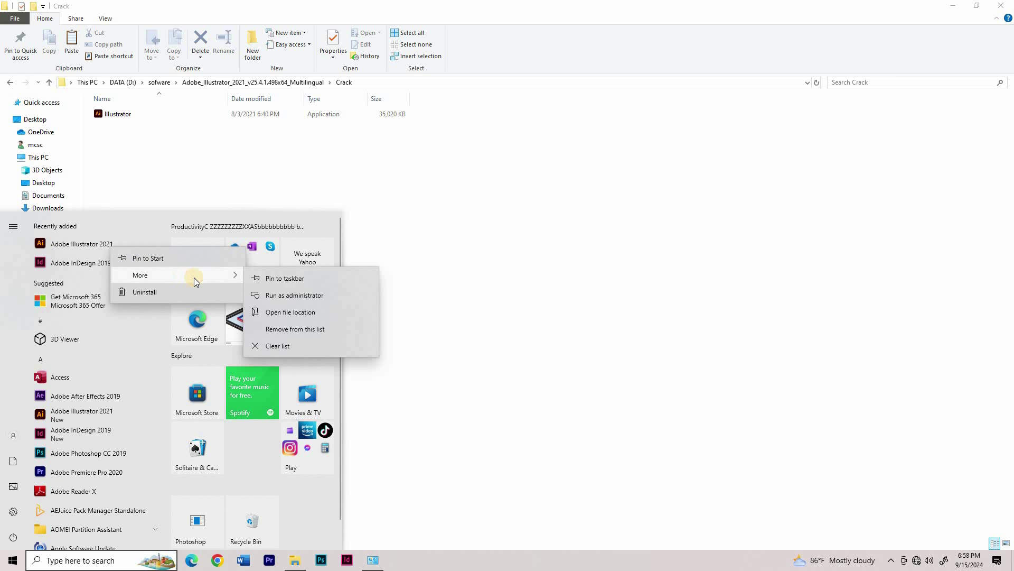
pyautogui.click(302, 313)
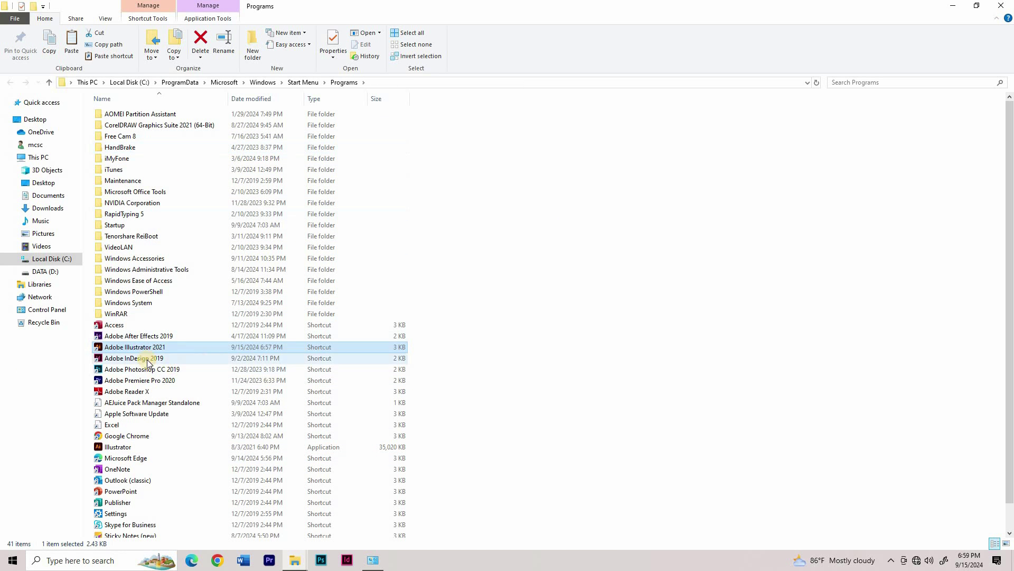
pyautogui.rightClick(159, 348)
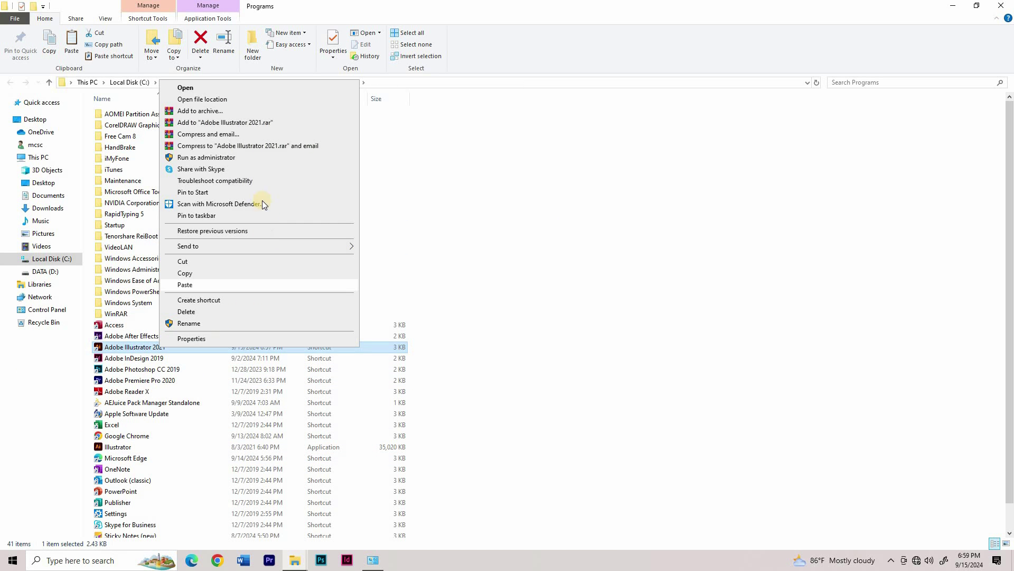
pyautogui.click(204, 100)
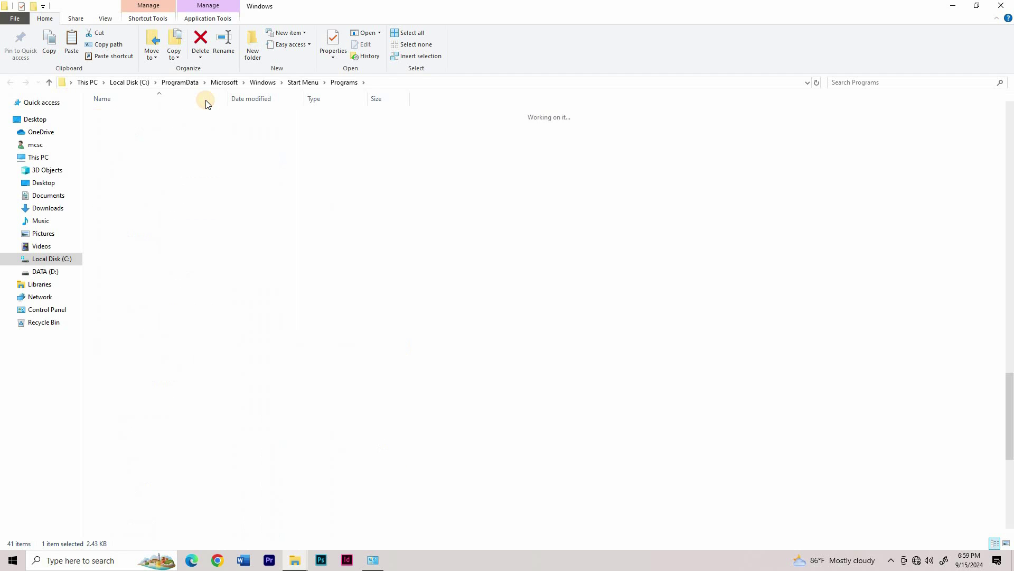
# Step: Replace the Illustrator application in Adobe Illustrator 2021's installation folder with the copied file, granting administrator permission, and close the folder window
pyautogui.scroll(-2, 182, 358)
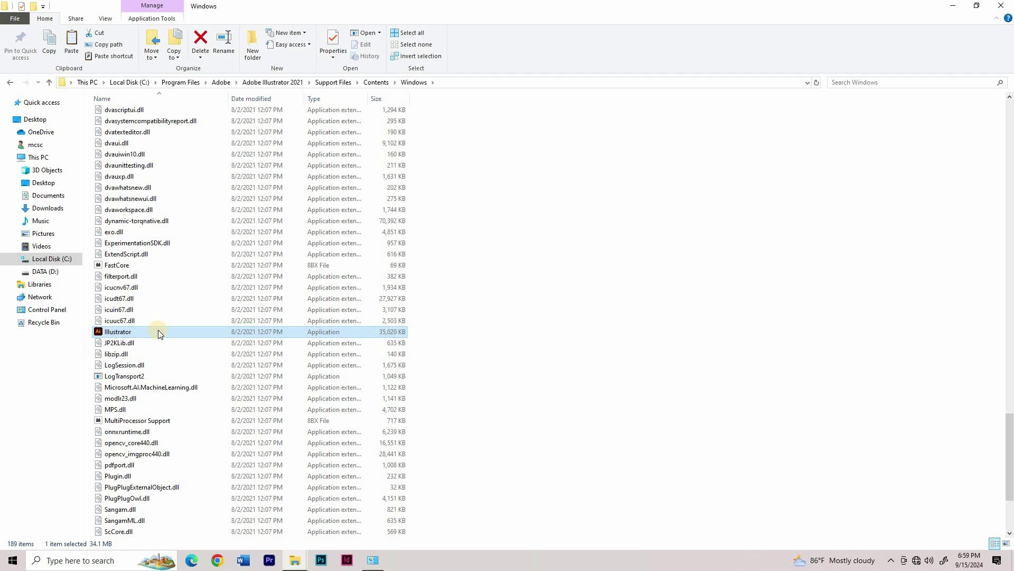
pyautogui.hotkey('ctrl', 'v')
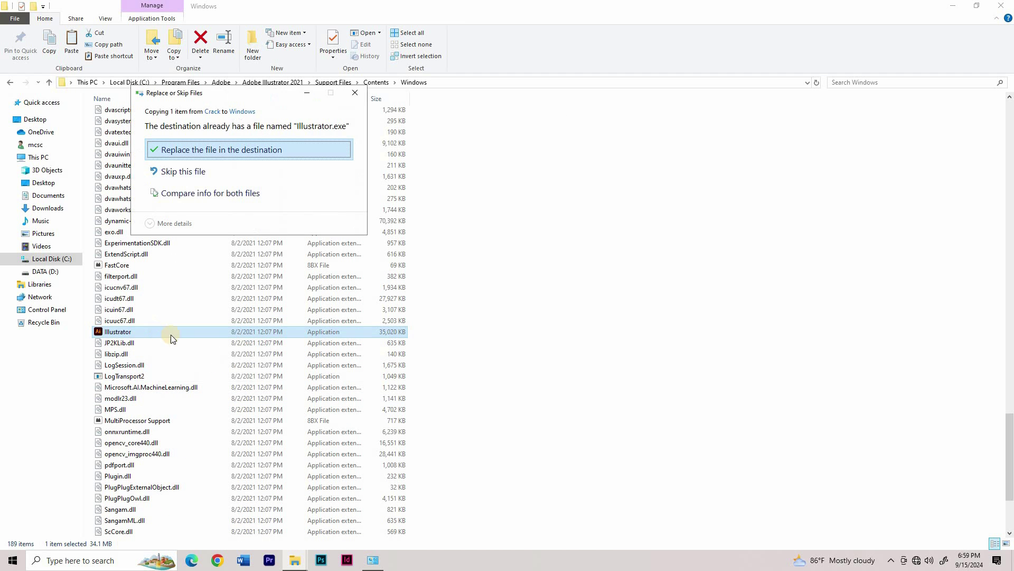
pyautogui.click(249, 147)
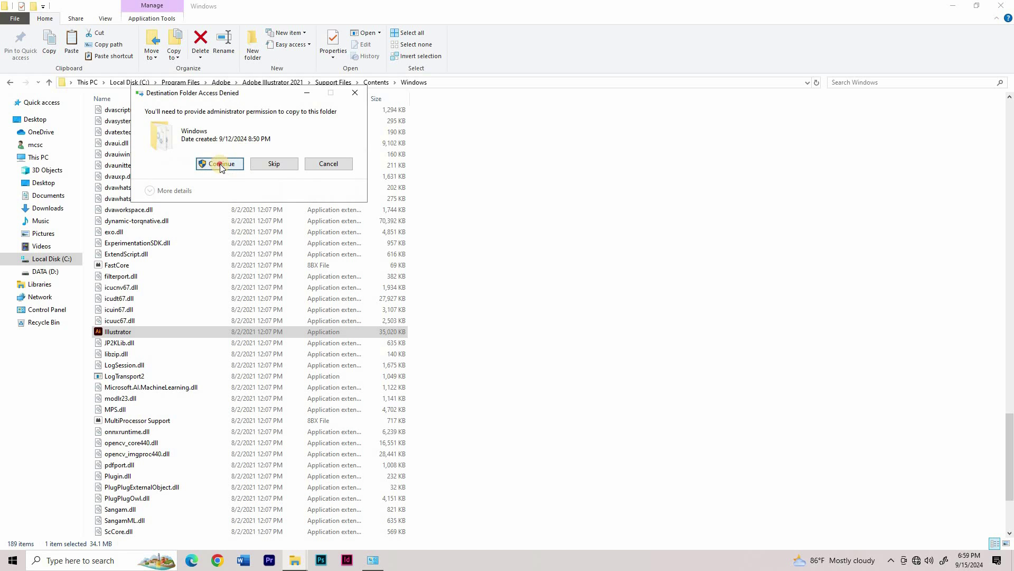
pyautogui.click(220, 165)
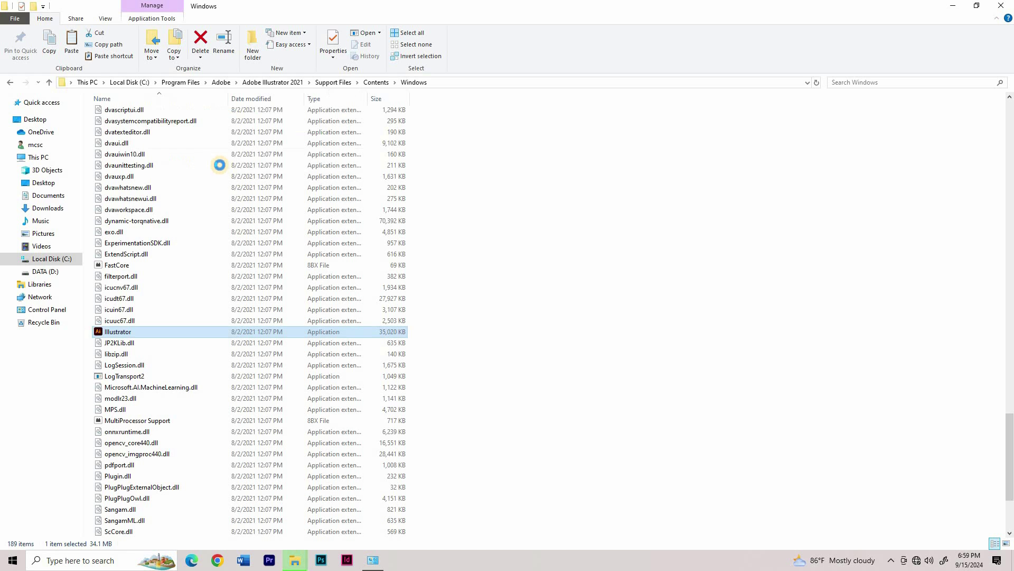
pyautogui.click(1001, 5)
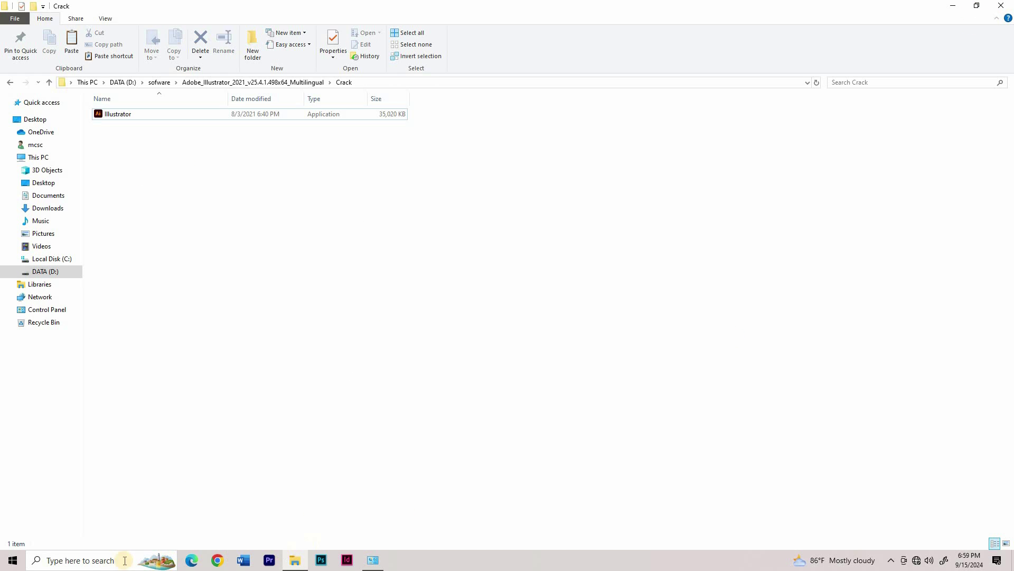
# Step: Pin Adobe Illustrator 2021 to the taskbar
pyautogui.click(2, 564)
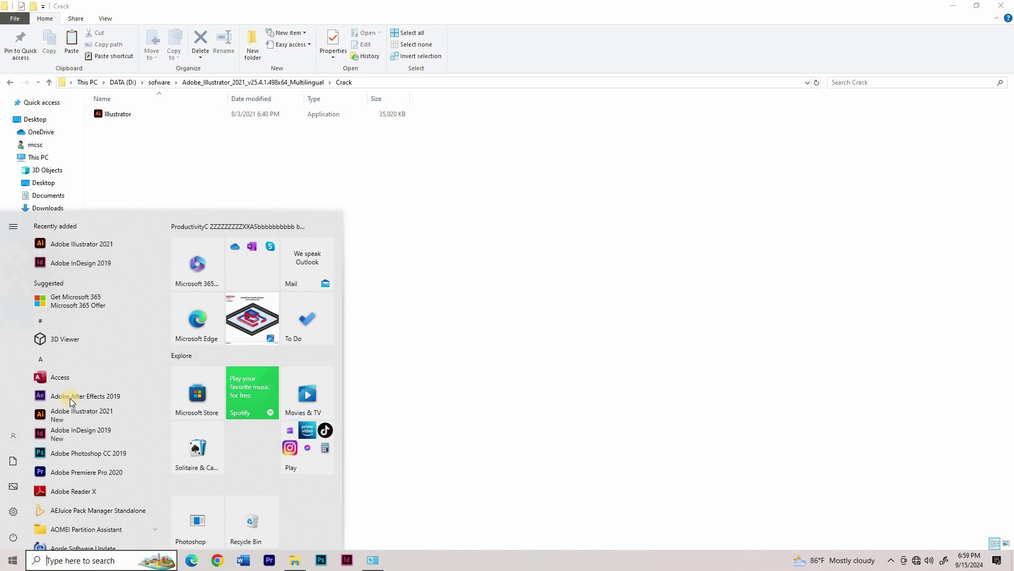
pyautogui.rightClick(94, 246)
pyautogui.moveTo(160, 274)
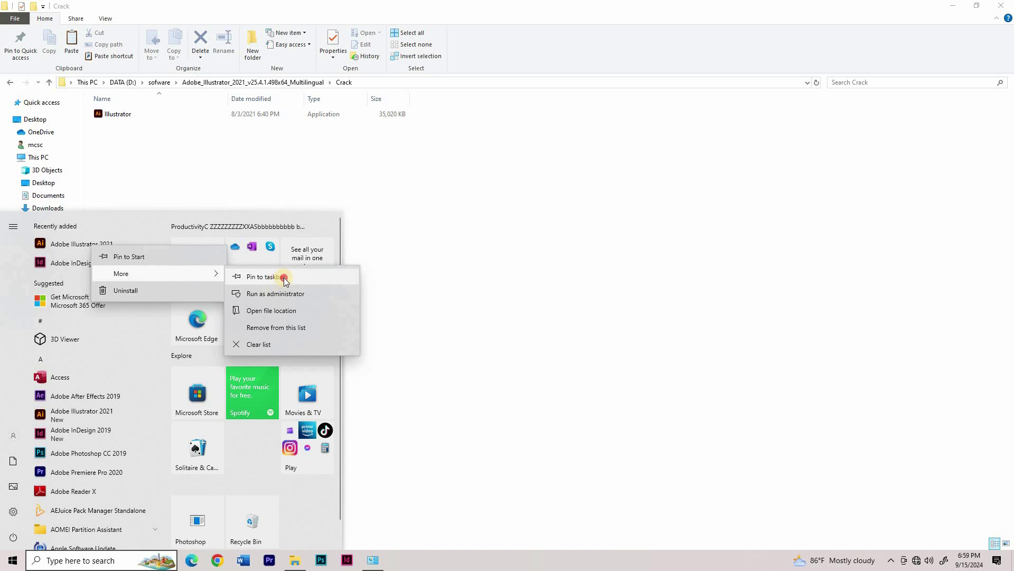
pyautogui.click(250, 274)
# Step: Launch Adobe Illustrator 2021 with the Crack folder window minimized, and maximize the Illustrator window
pyautogui.click(419, 551)
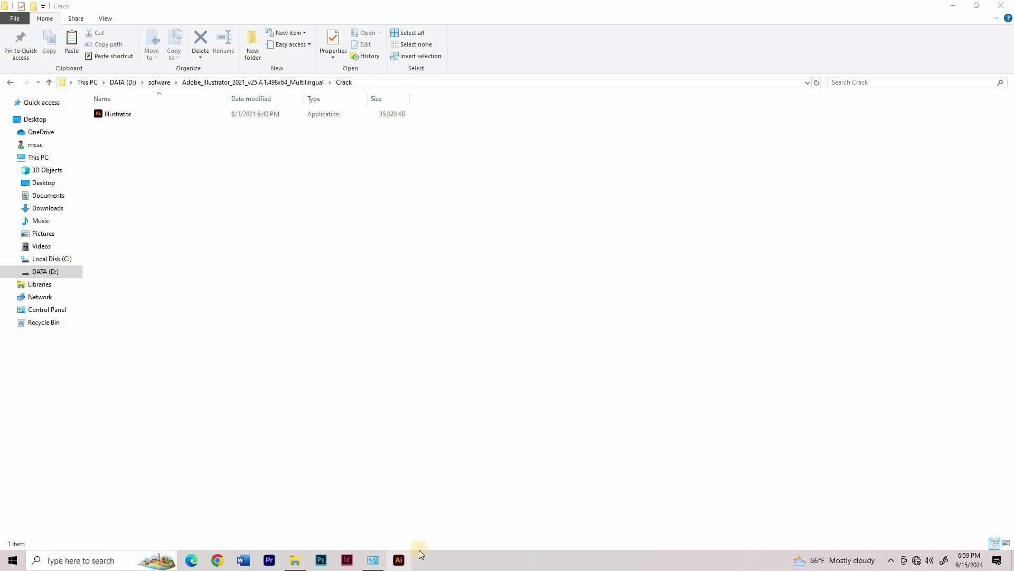
pyautogui.click(954, 6)
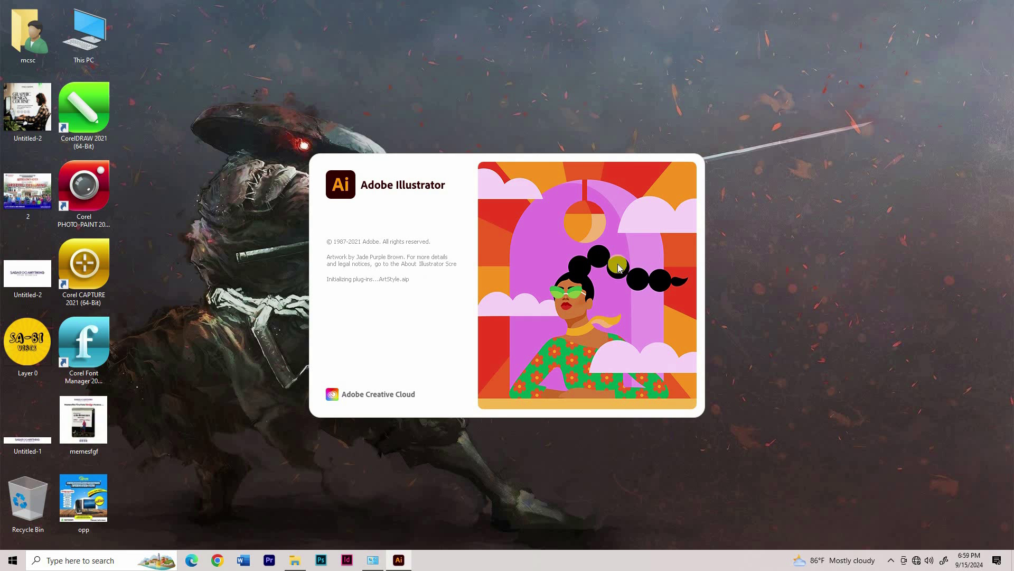
pyautogui.rightClick(622, 125)
pyautogui.click(675, 154)
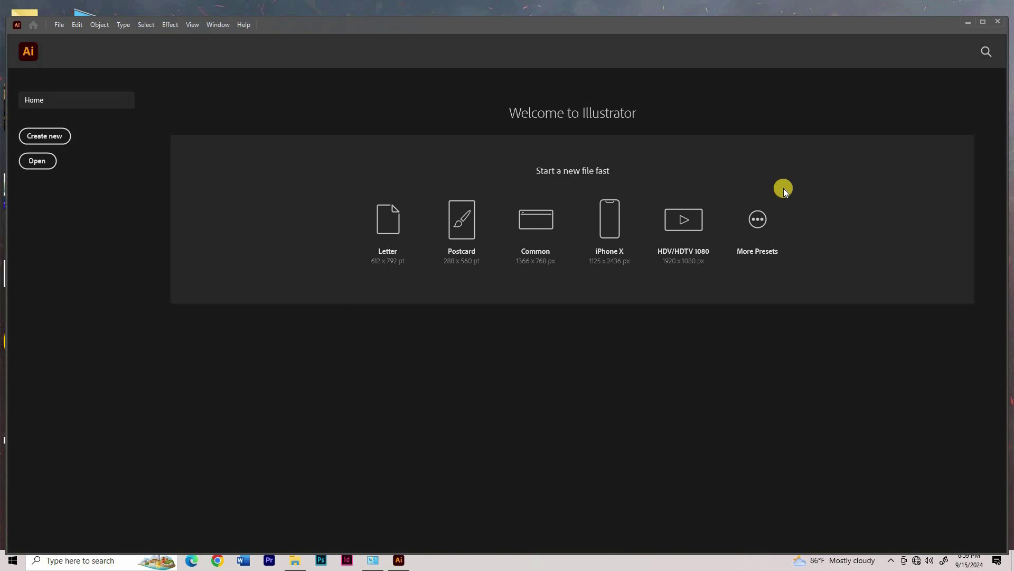
pyautogui.click(981, 23)
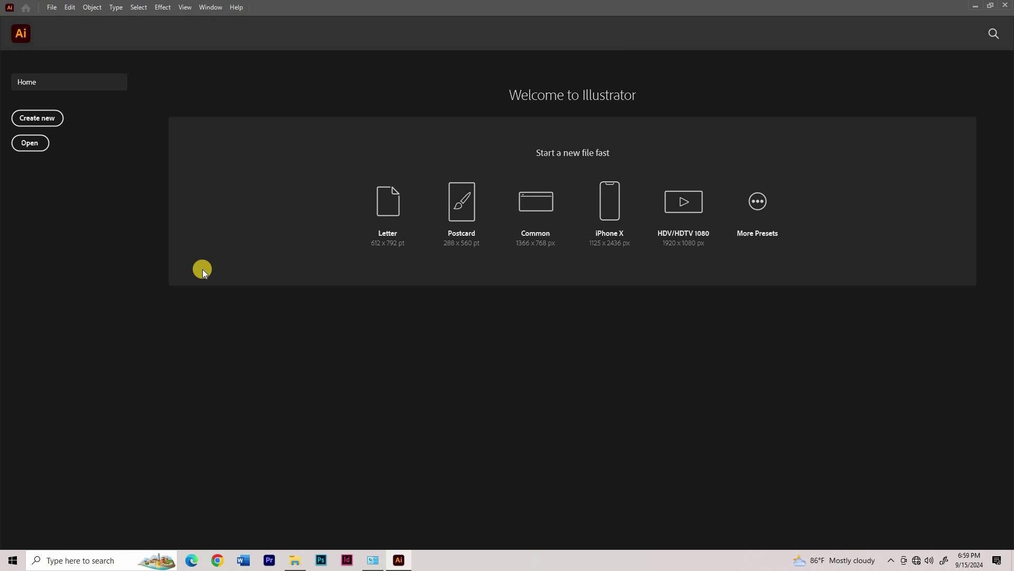
# Step: Create a new document from the A4 preset with its units set to Feet
pyautogui.click(31, 127)
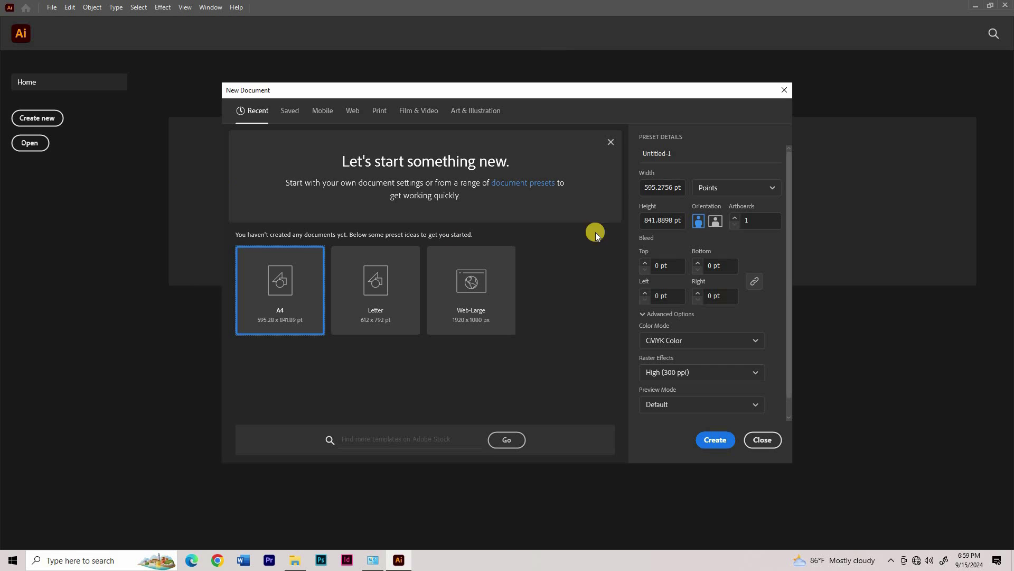
pyautogui.click(703, 188)
pyautogui.click(729, 275)
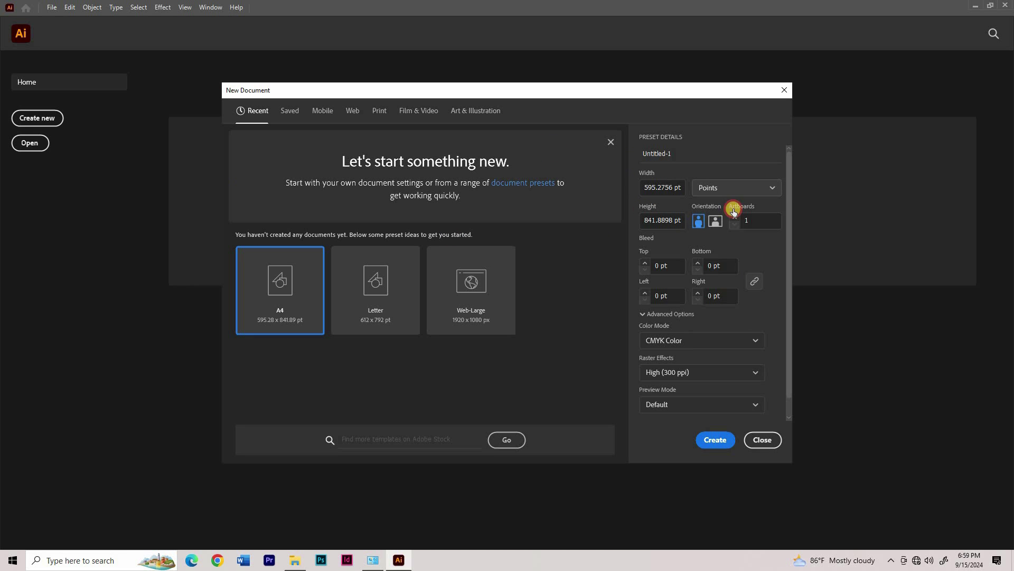
pyautogui.click(713, 439)
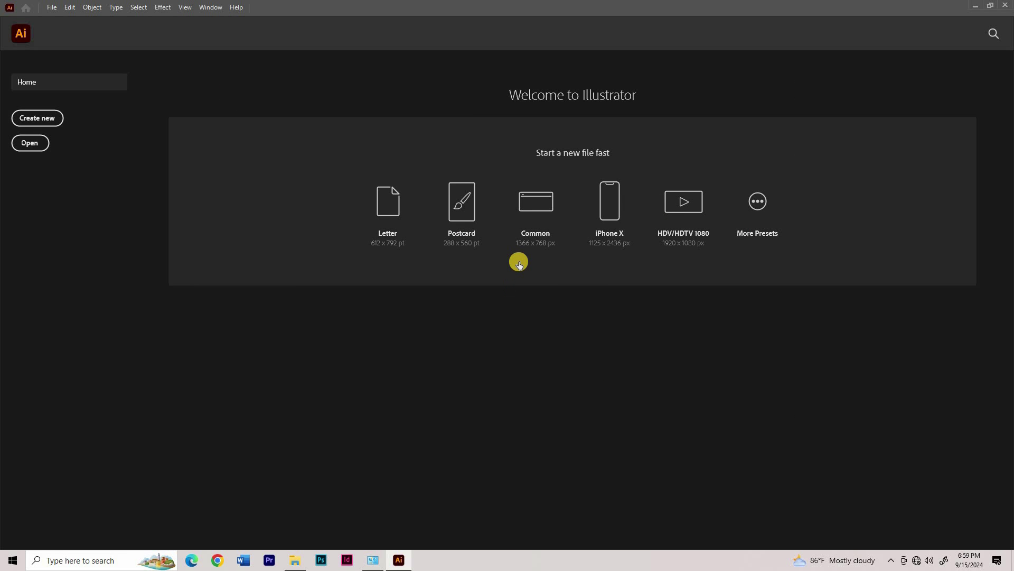
pyautogui.scroll(-2, 443, 301)
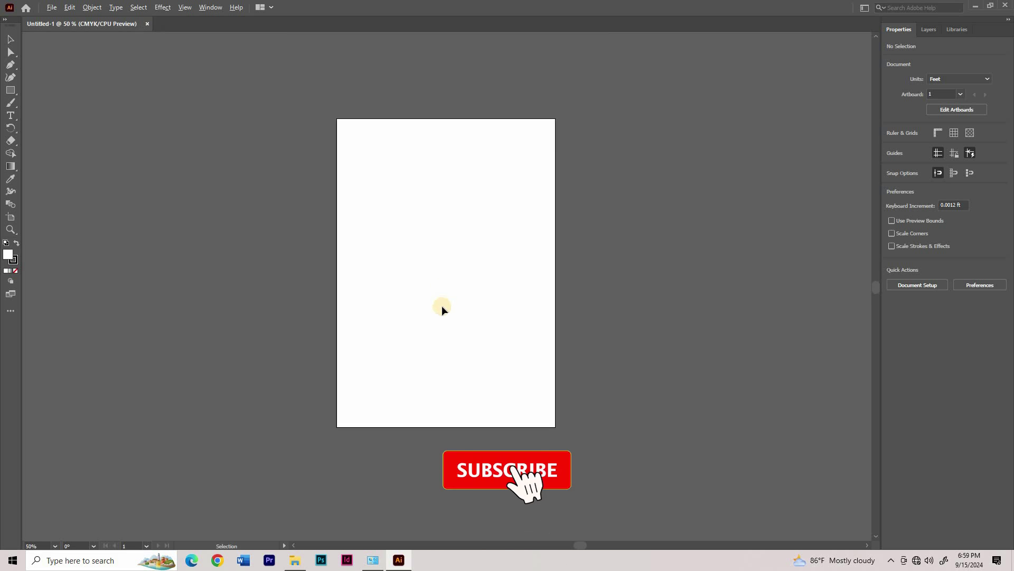
pyautogui.scroll(-2, 442, 304)
pyautogui.scroll(2, 448, 305)
pyautogui.scroll(2, 448, 305)
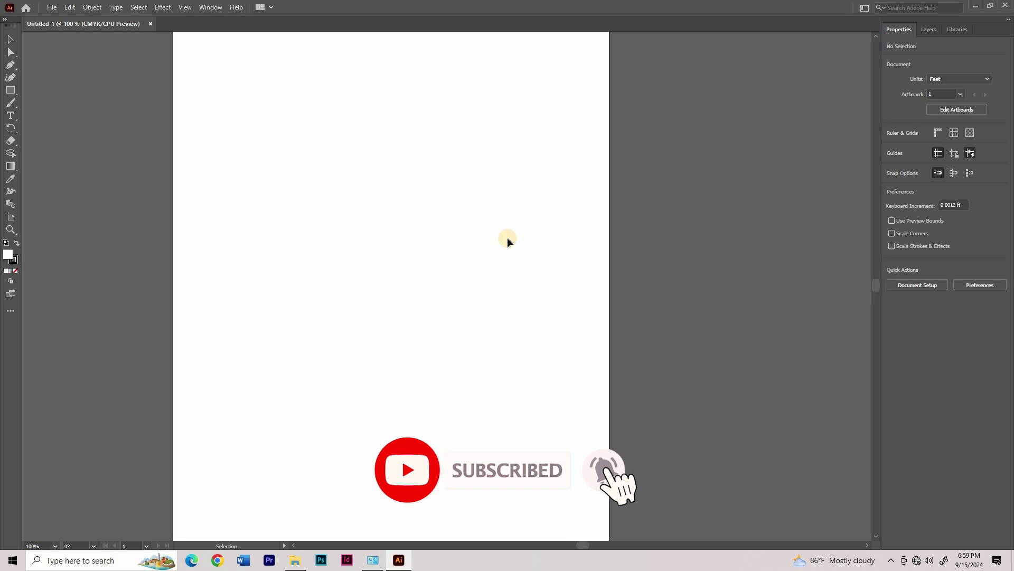
pyautogui.scroll(-2, 437, 287)
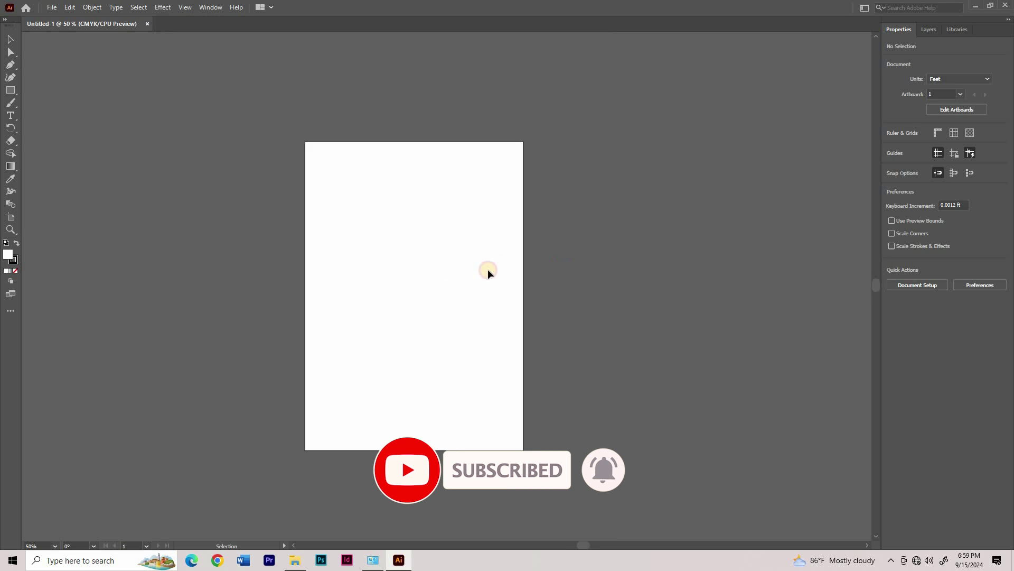
pyautogui.moveTo(470, 267); pyautogui.dragTo(491, 264)
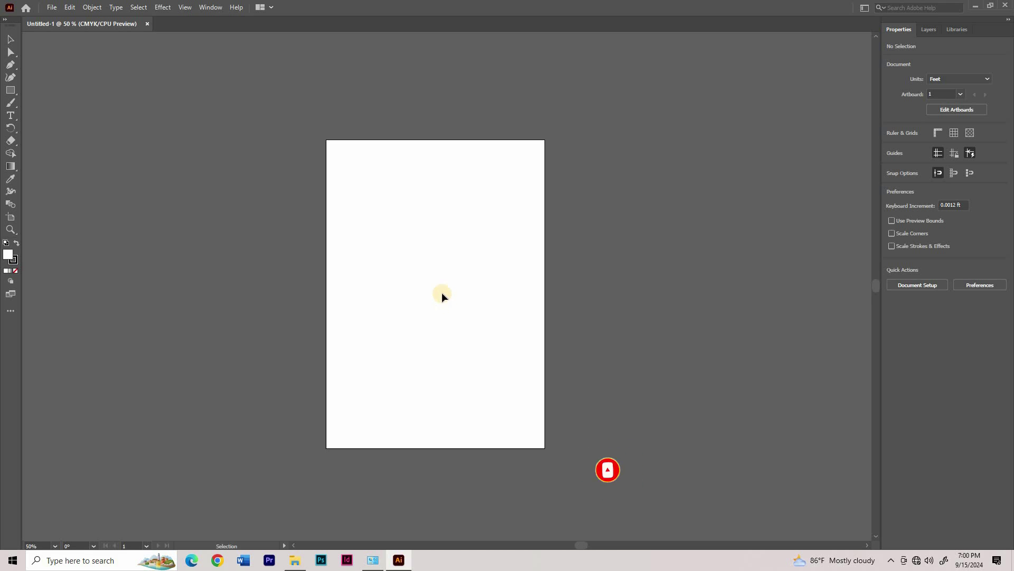